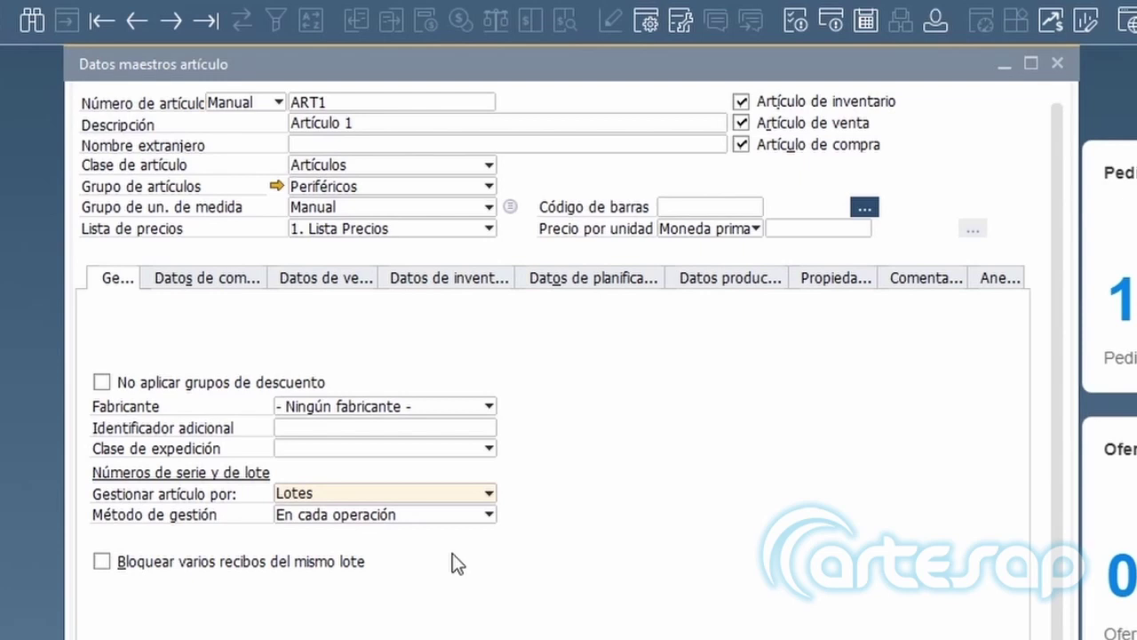
Set item ART1's valuation method to Media variable, and show the batch management method choices in its general data
click(459, 284)
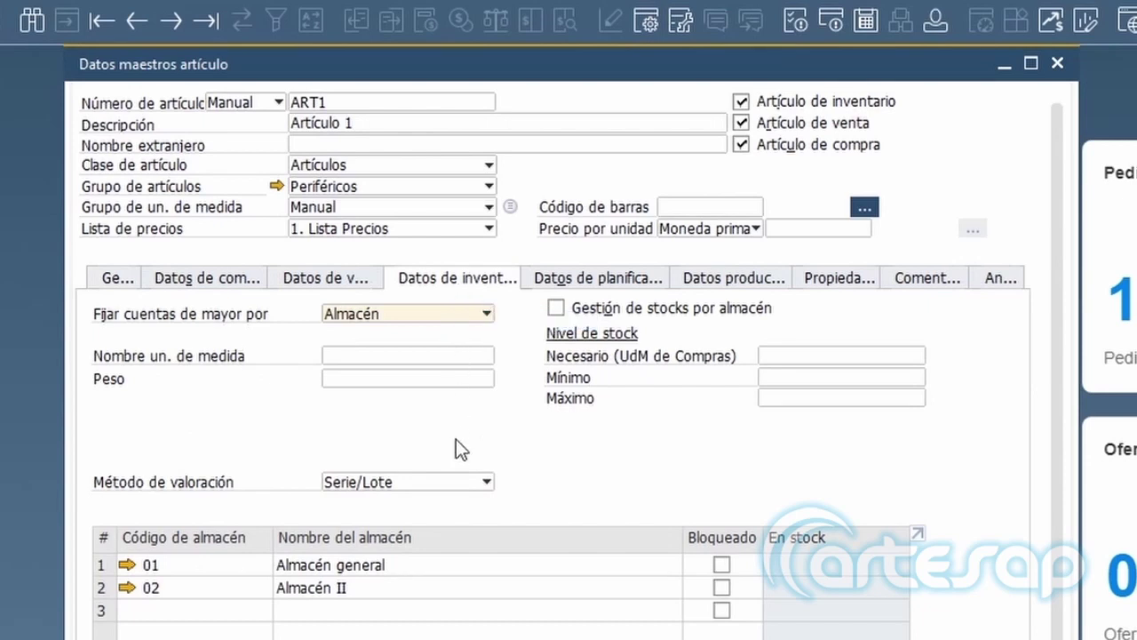
click(456, 483)
click(447, 505)
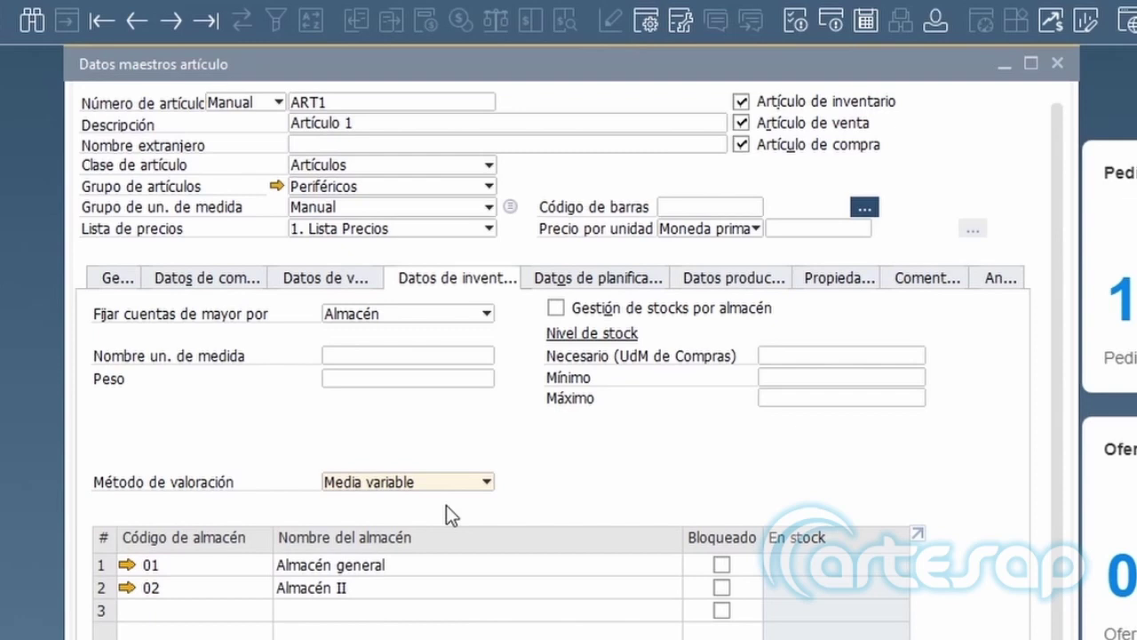
click(113, 285)
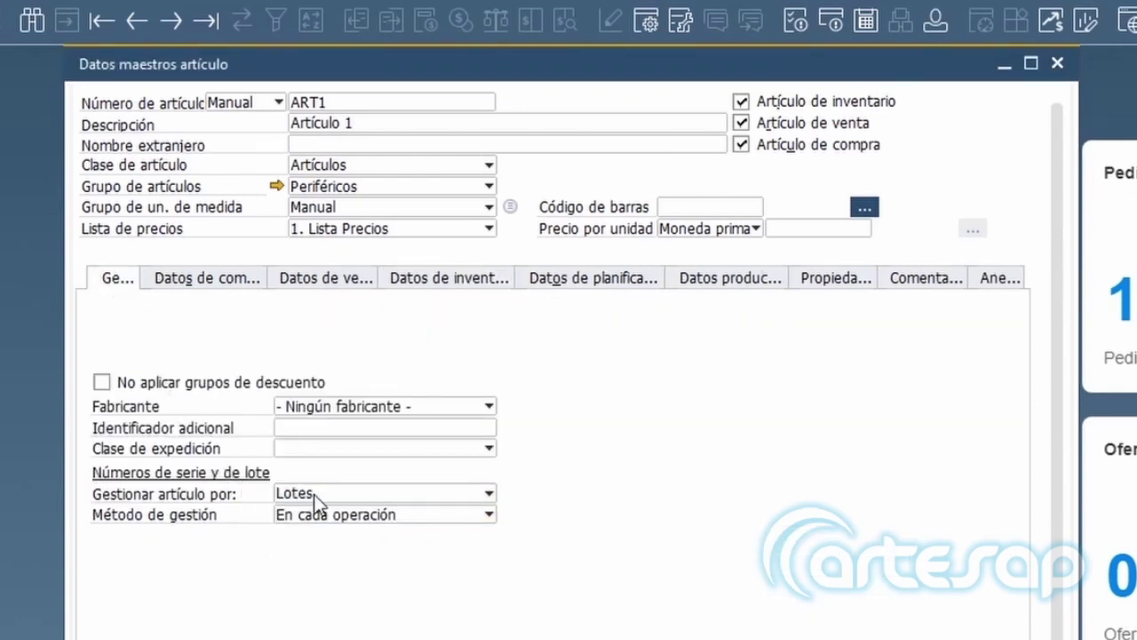
click(353, 515)
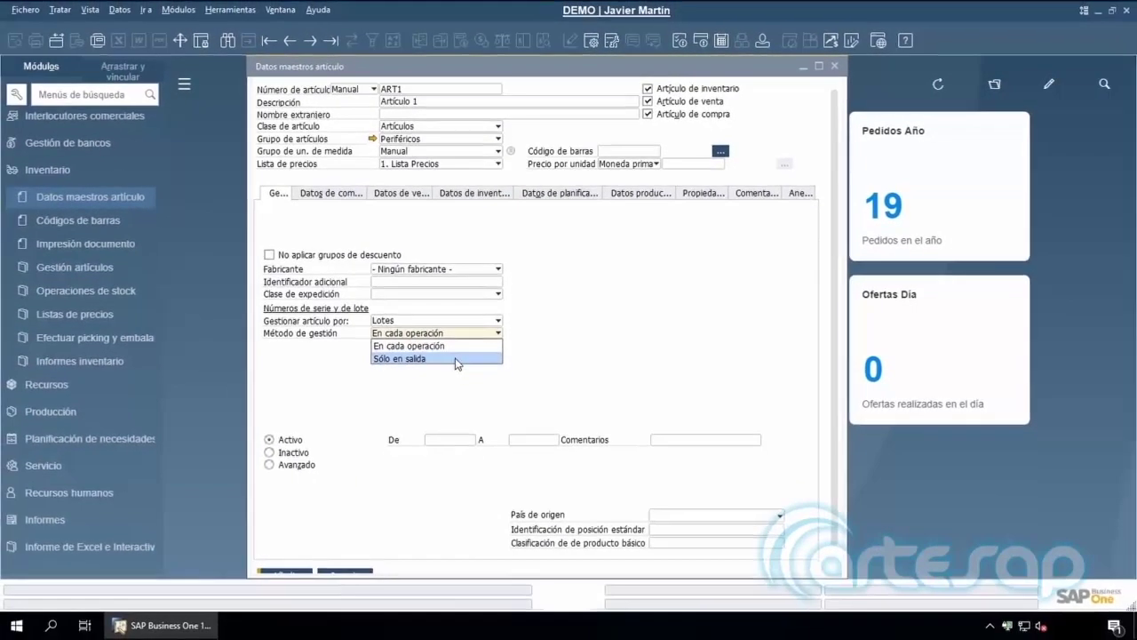
Open the general settings for inventory items and check the default management method for serial numbers and batches
scroll(152, 237, up, 4)
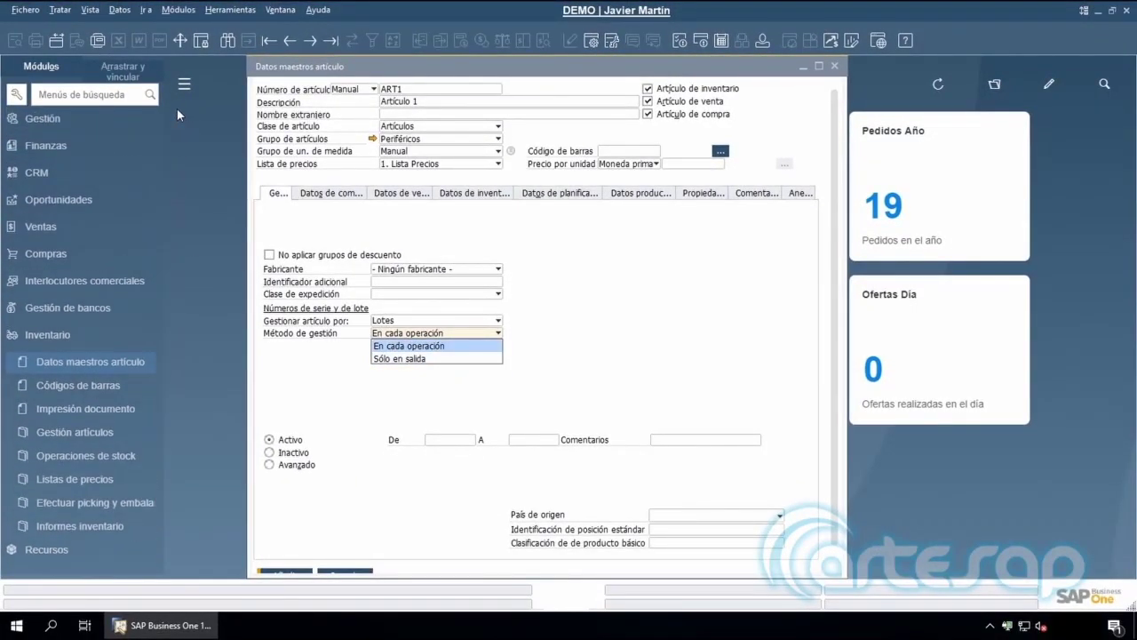
click(111, 118)
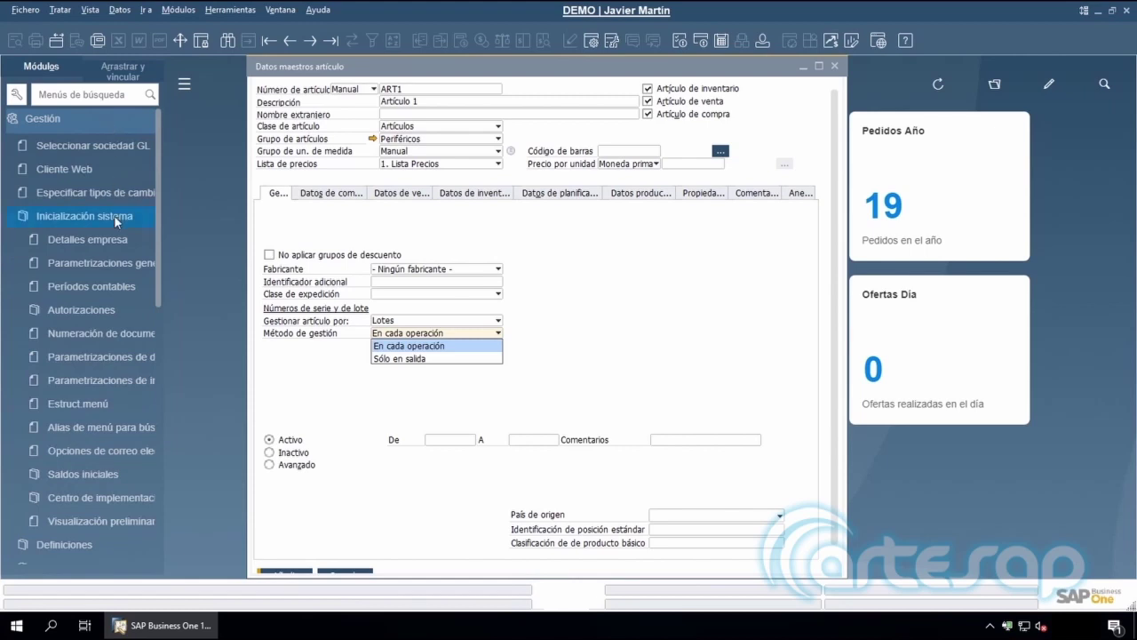
click(126, 265)
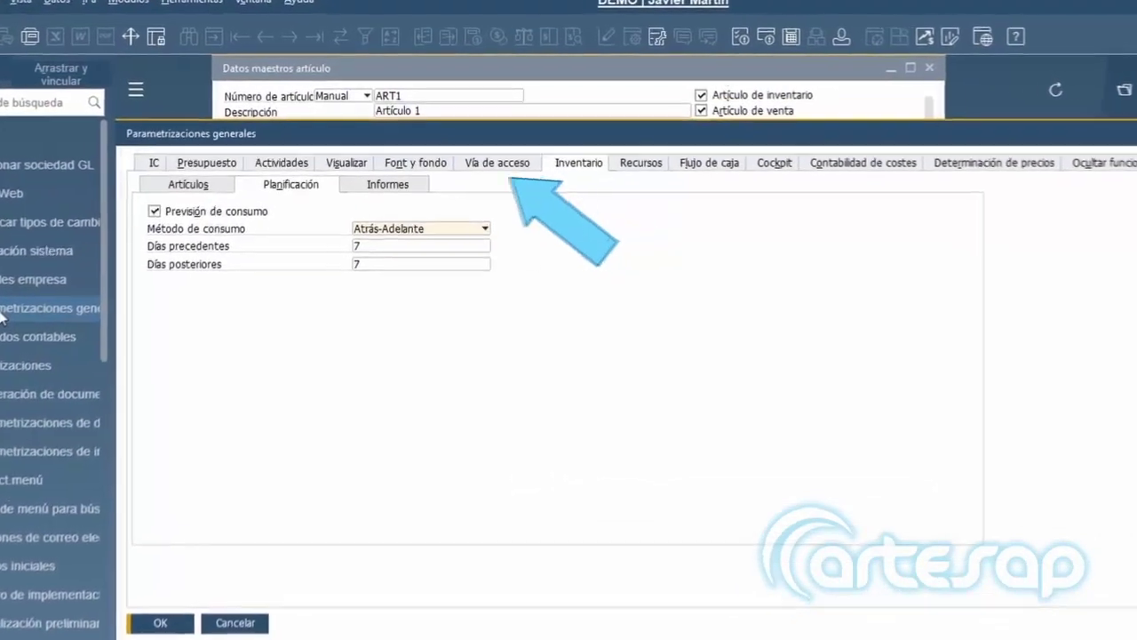
click(128, 213)
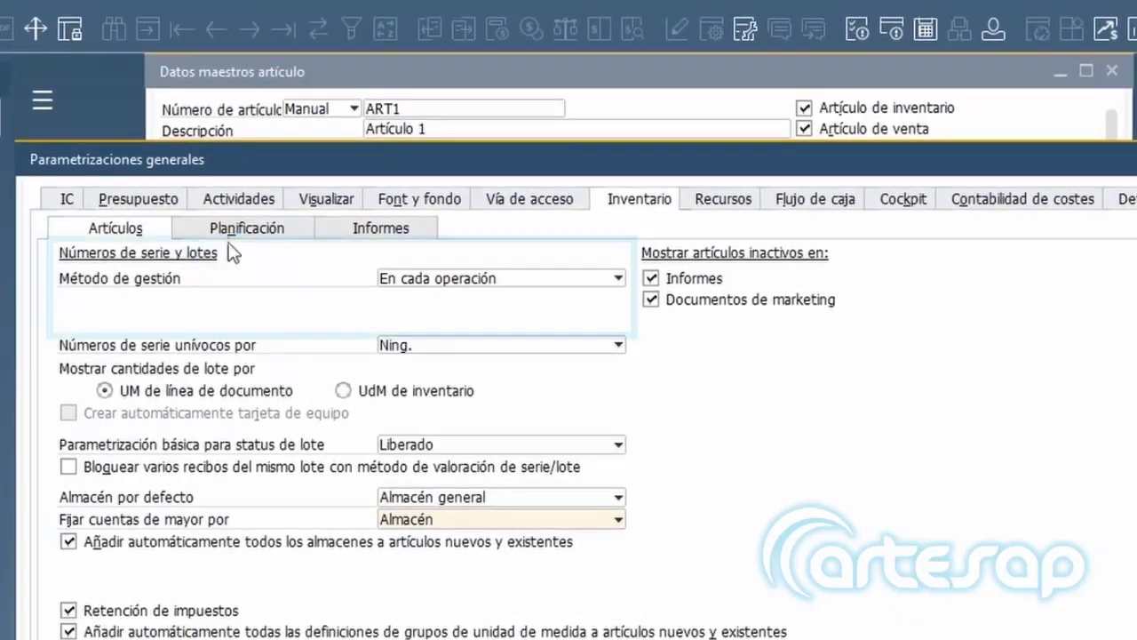
click(513, 281)
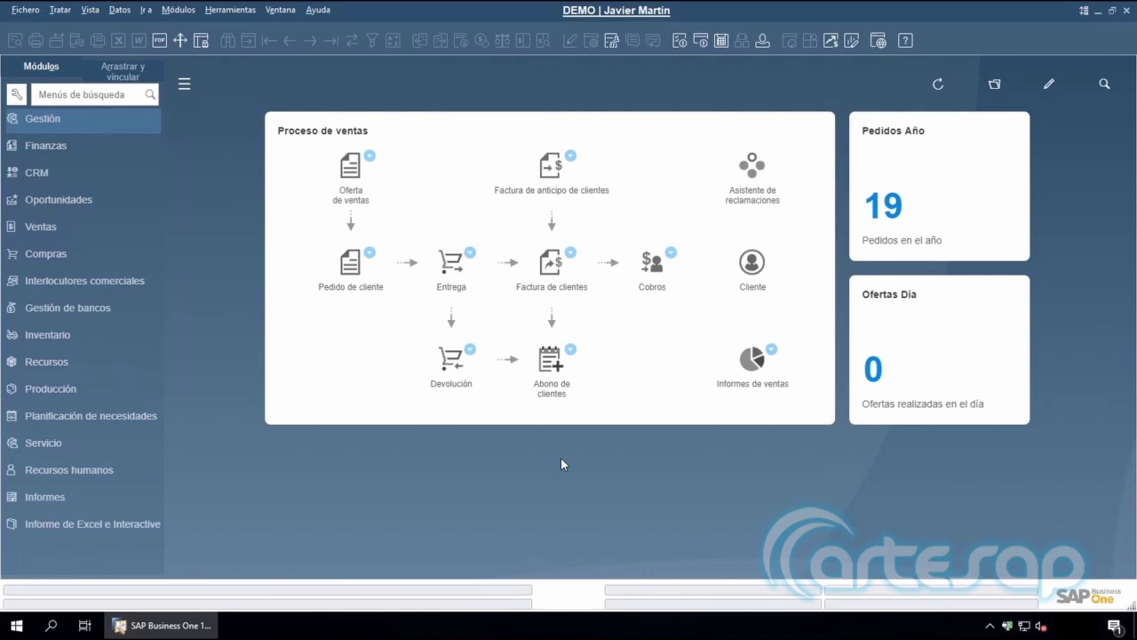
Create a new goods receipt purchase document (Entrada Mercancías) for the supplier Proveedor1
click(98, 256)
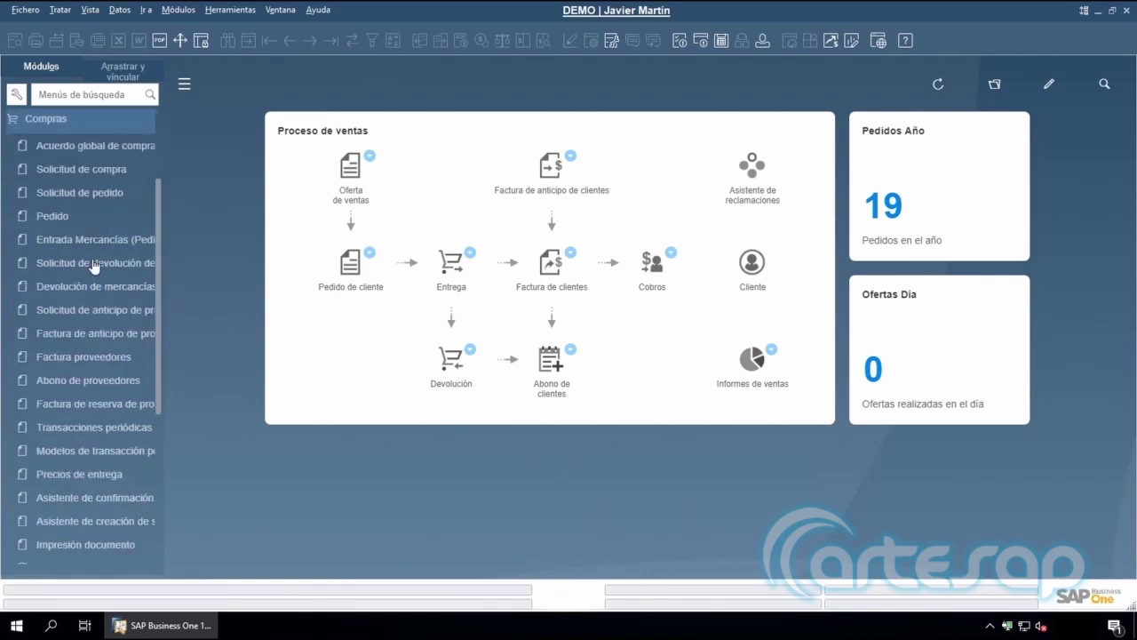
click(87, 240)
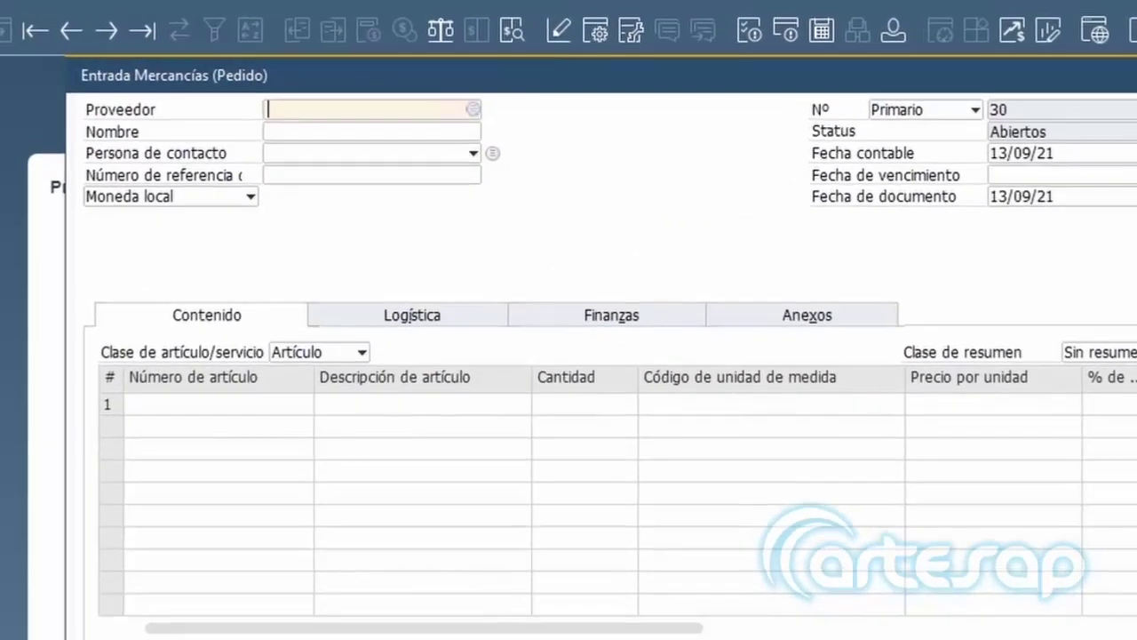
text(p0001)
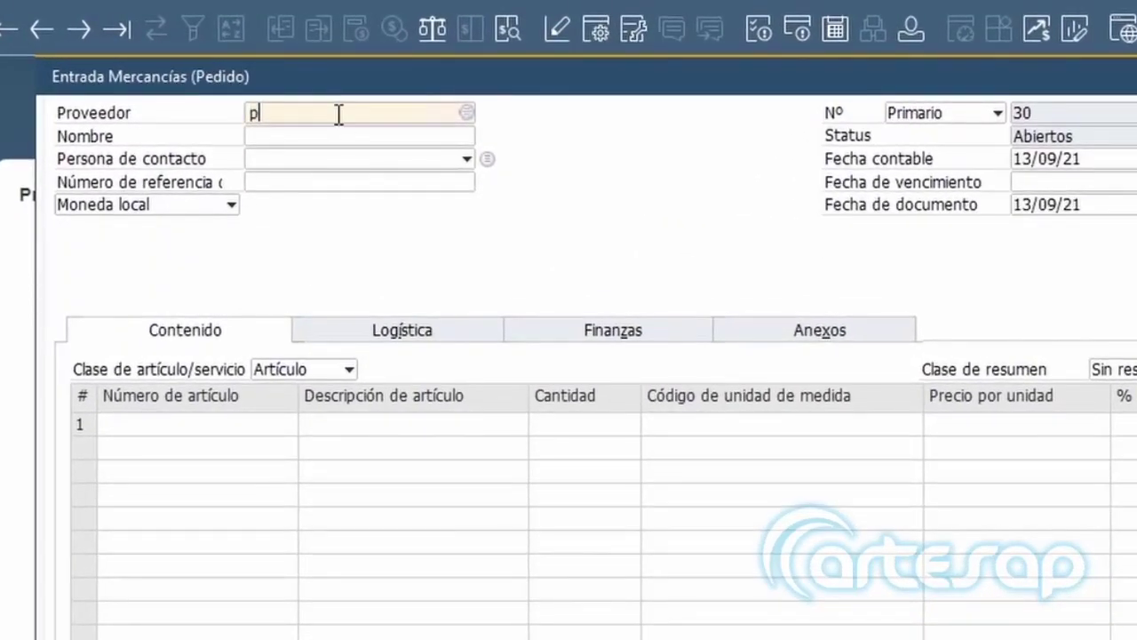
key(Tab)
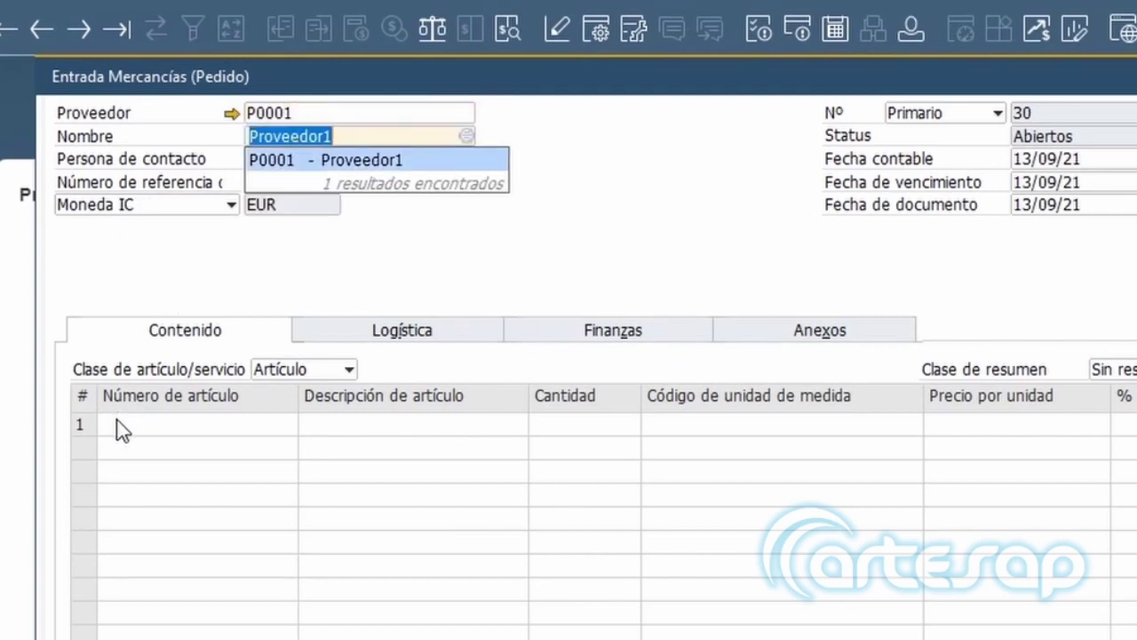
Add item ART1 to the goods receipt's first line with quantity 30 and unit price 10,25
click(119, 423)
text(ART1)
key(Tab)
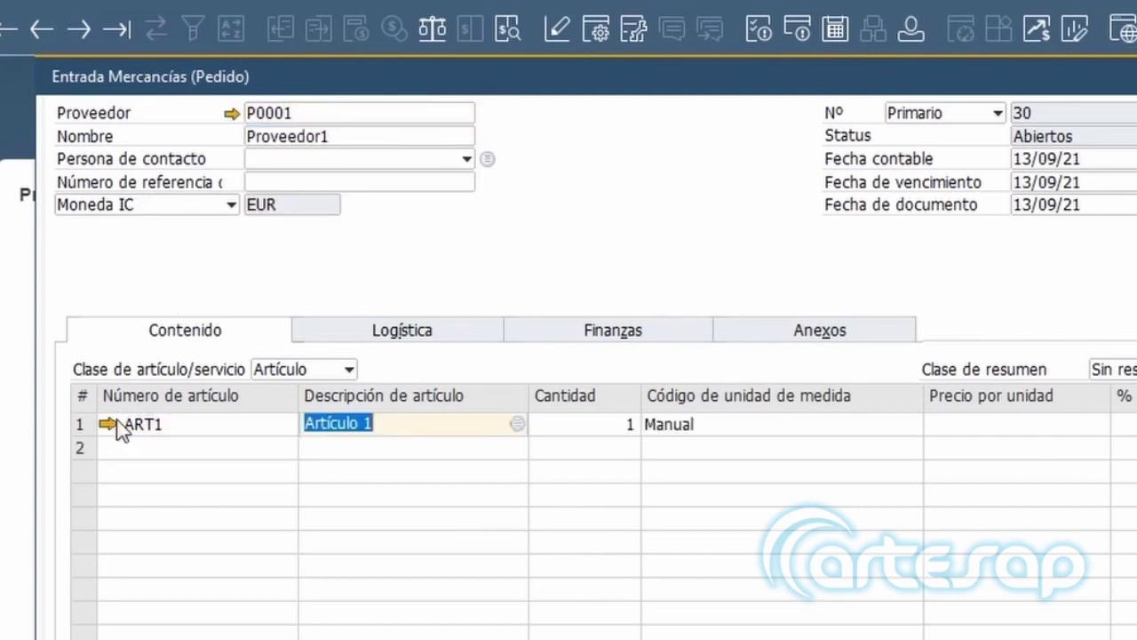
click(562, 423)
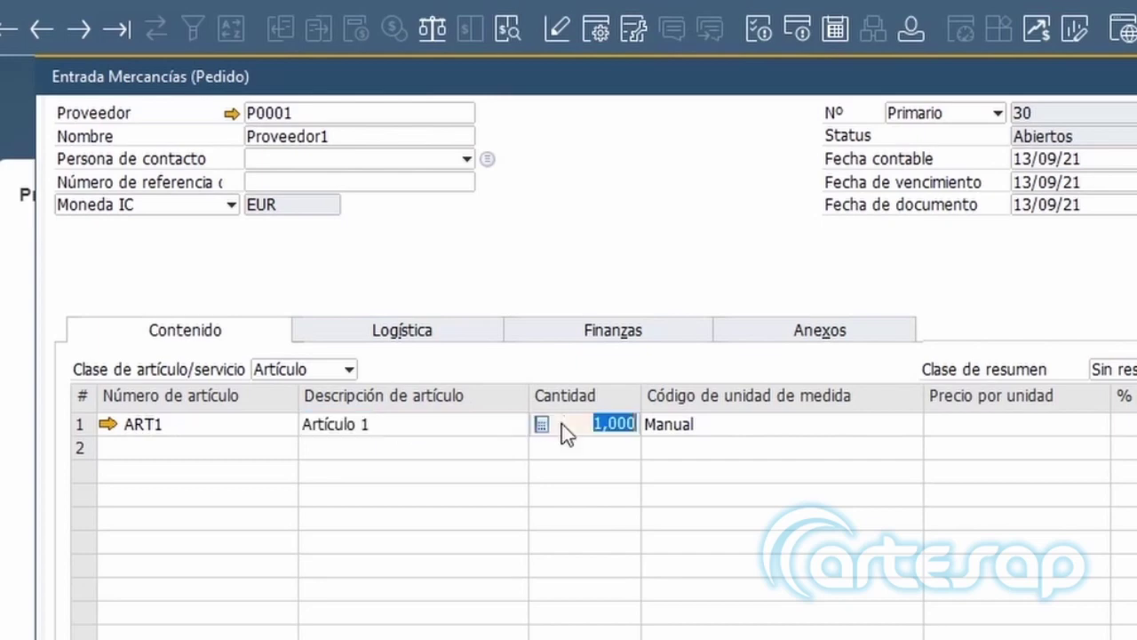
text(30)
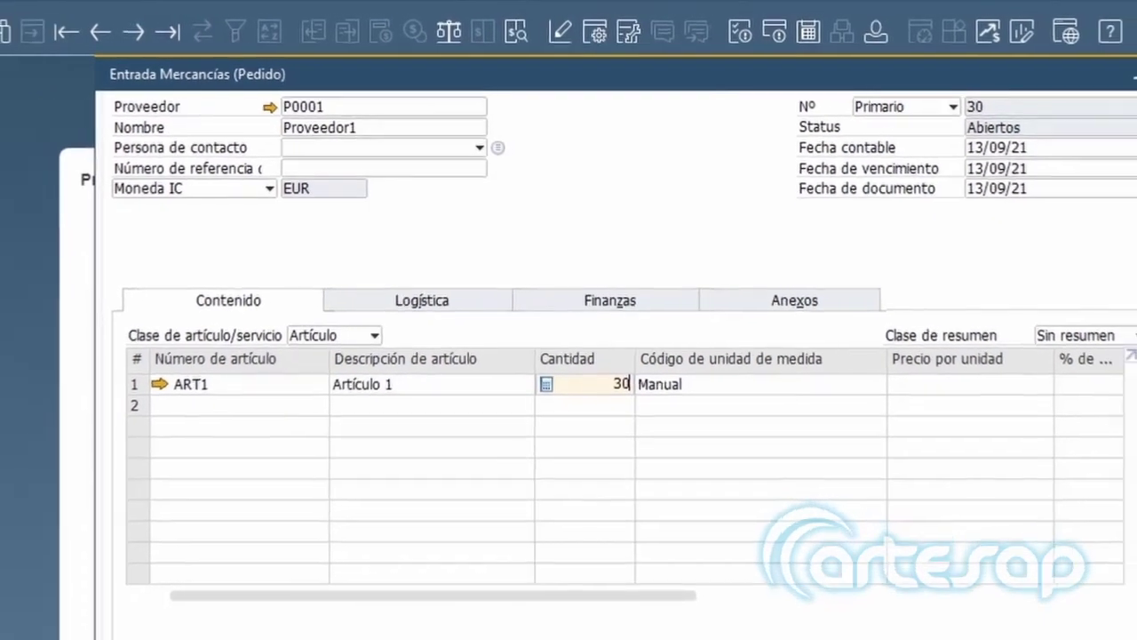
key(Tab)
text(10,25)
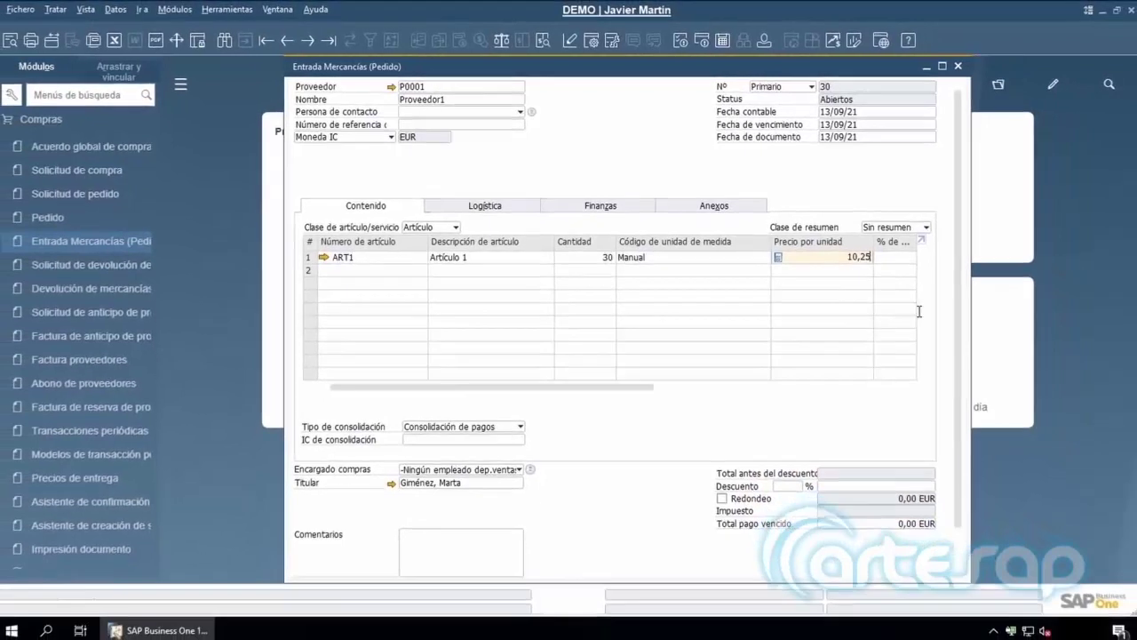
Add the goods receipt and confirm its creation to reach the batch definition
scroll(933, 391, down, 2)
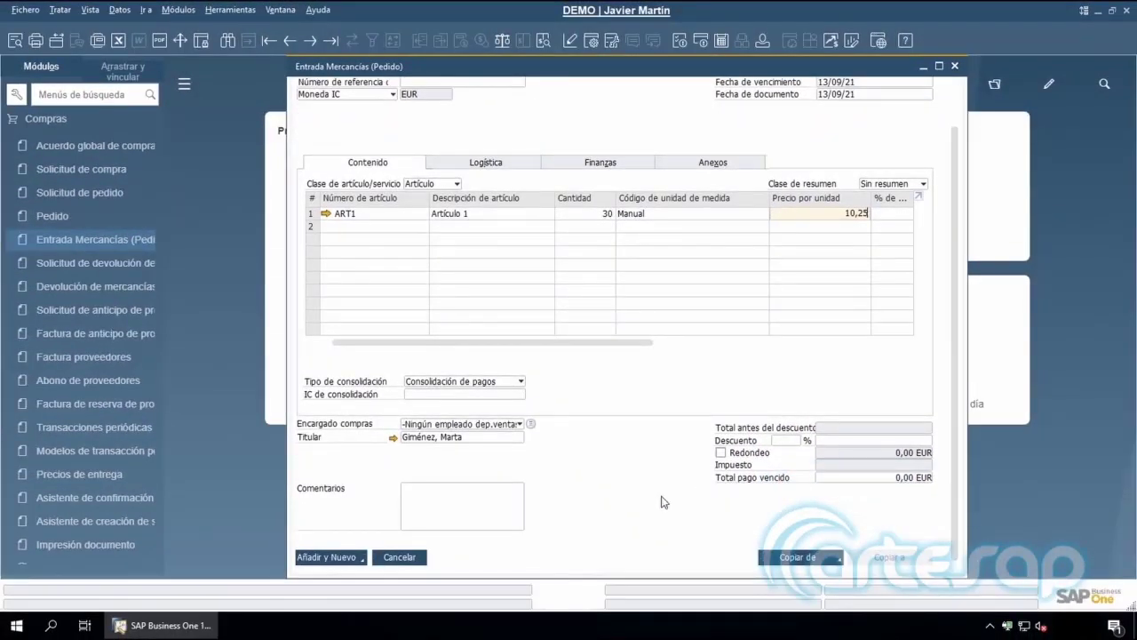
click(323, 557)
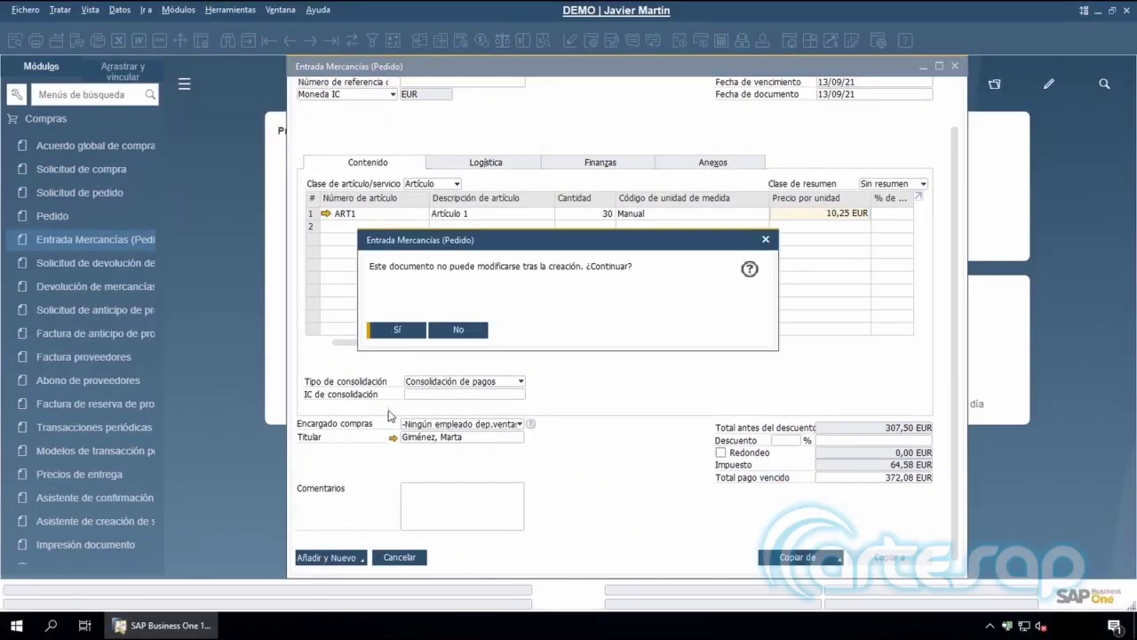
click(397, 329)
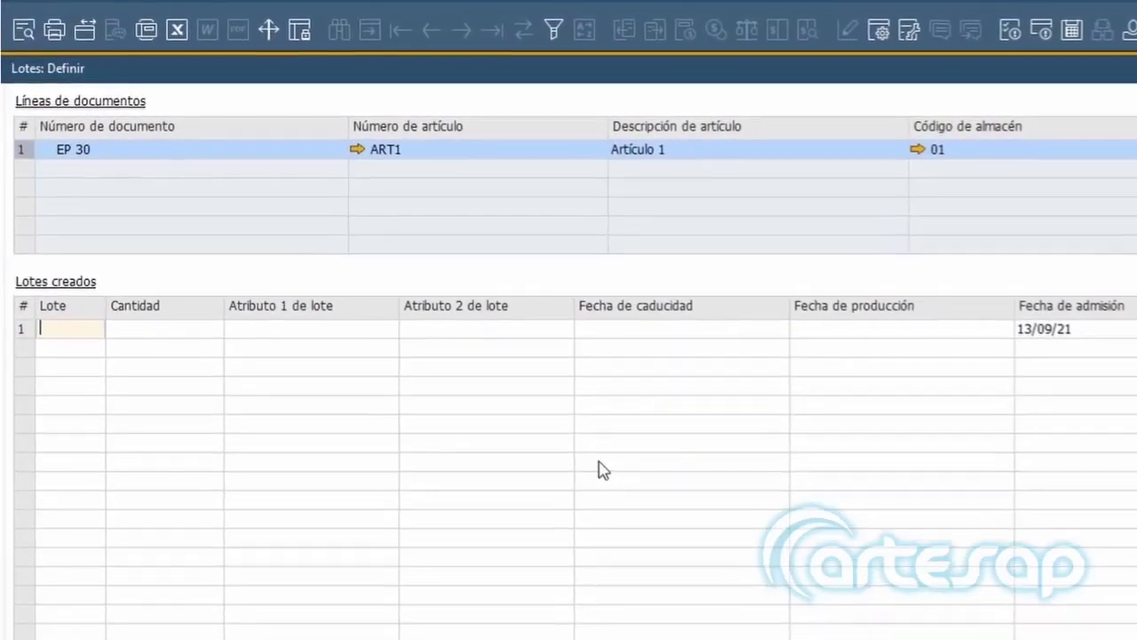
Define batch L0003 with quantity 15, expiry date 20/09/22 and production date 15/08/21
text(L00)
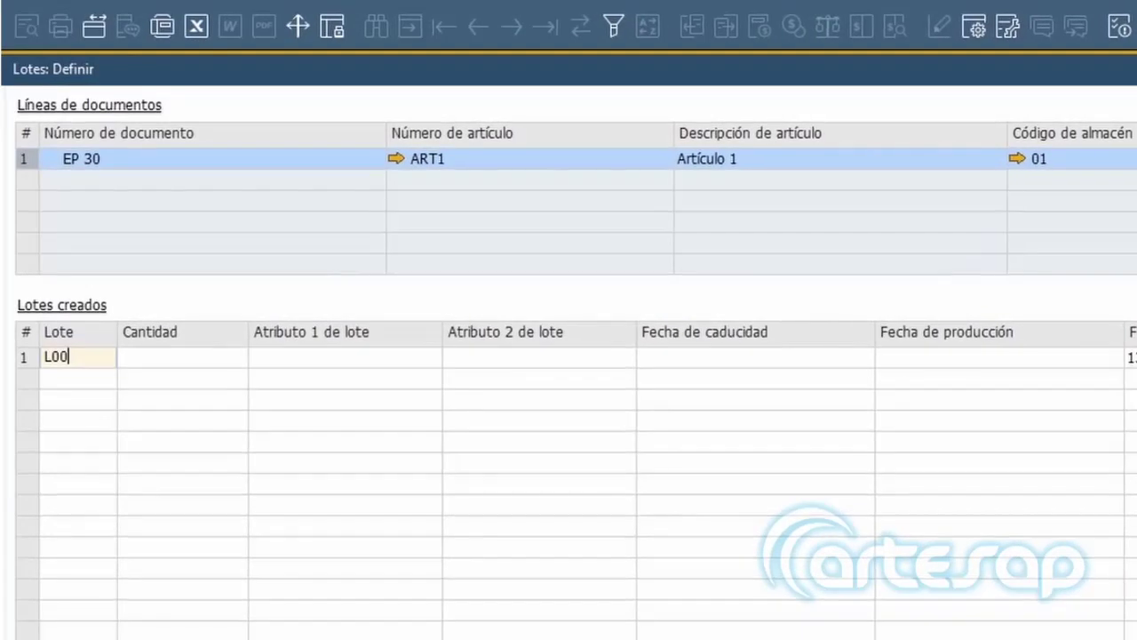
text(03)
key(Tab)
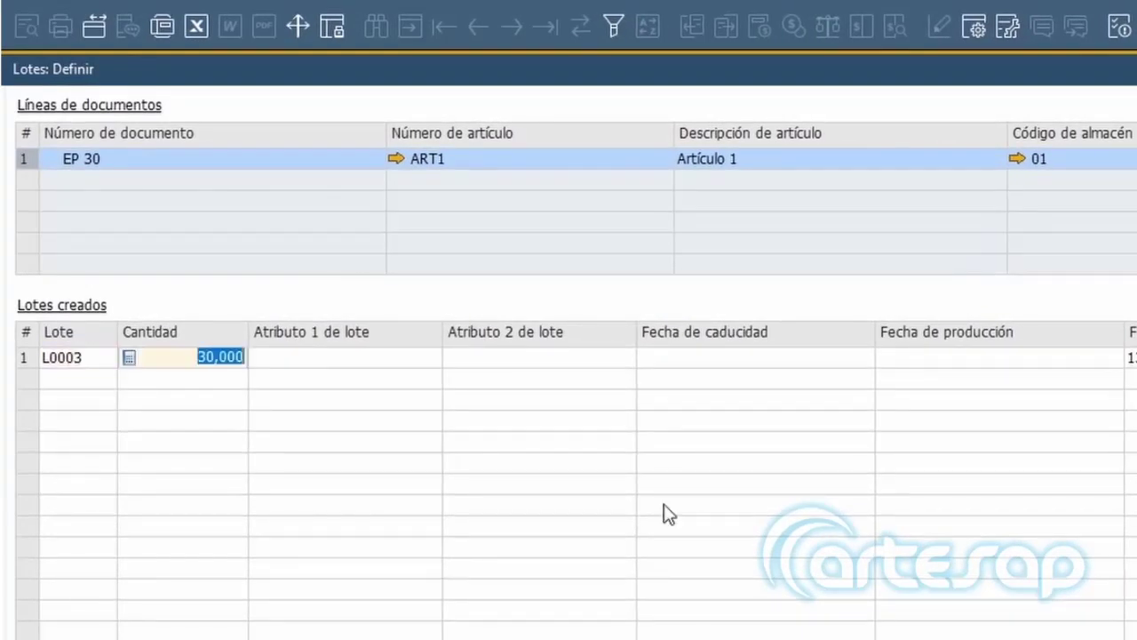
text(15)
key(Tab)
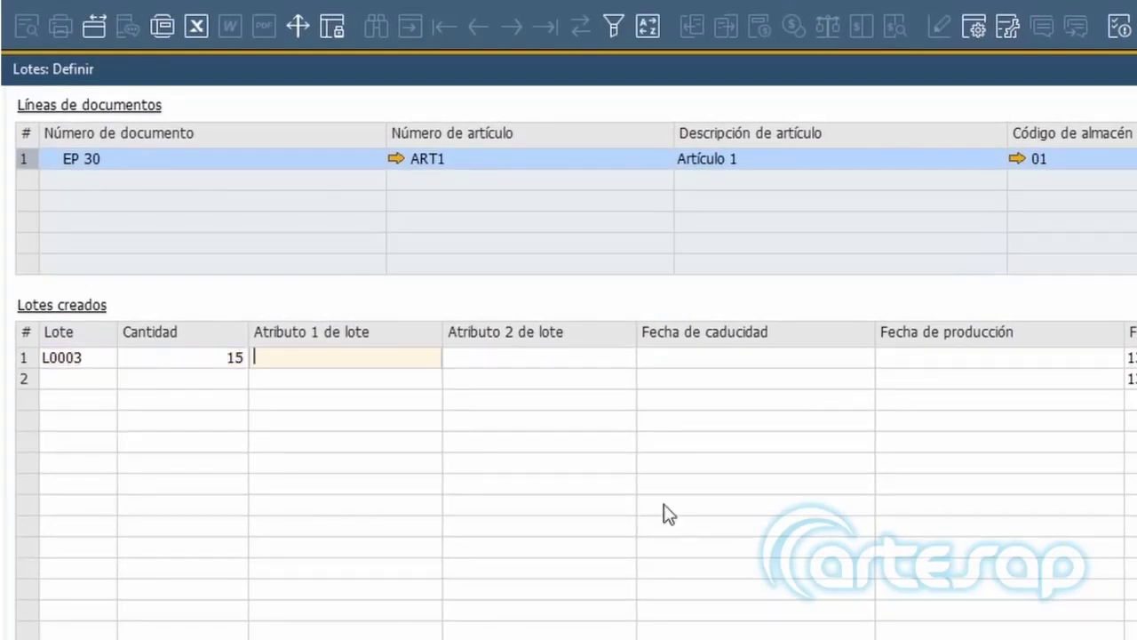
click(697, 356)
text(20/09/22)
key(Tab)
text(150)
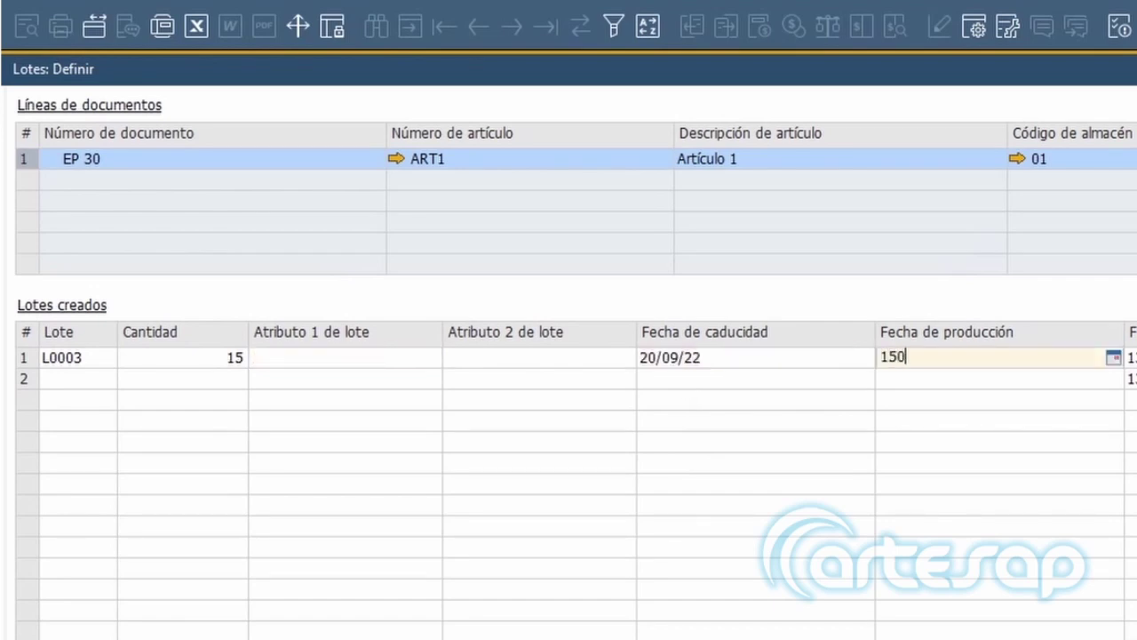
text(82021)
key(Tab)
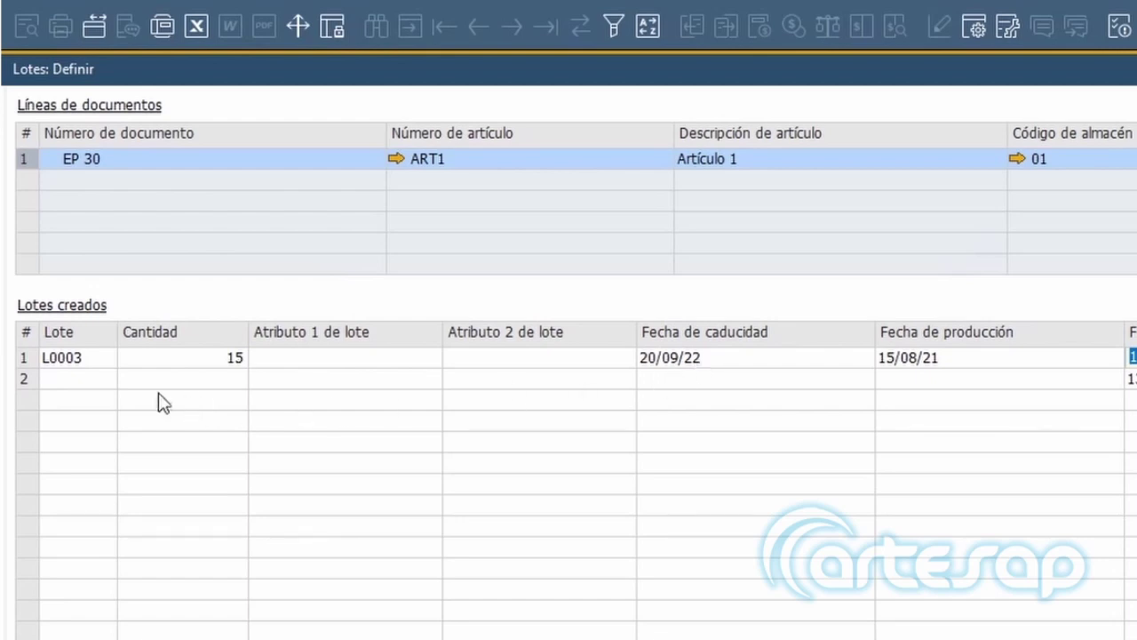
Assign the remaining 15 units to the existing batch L0001, then save and close the batch definition
click(91, 387)
text(L0001)
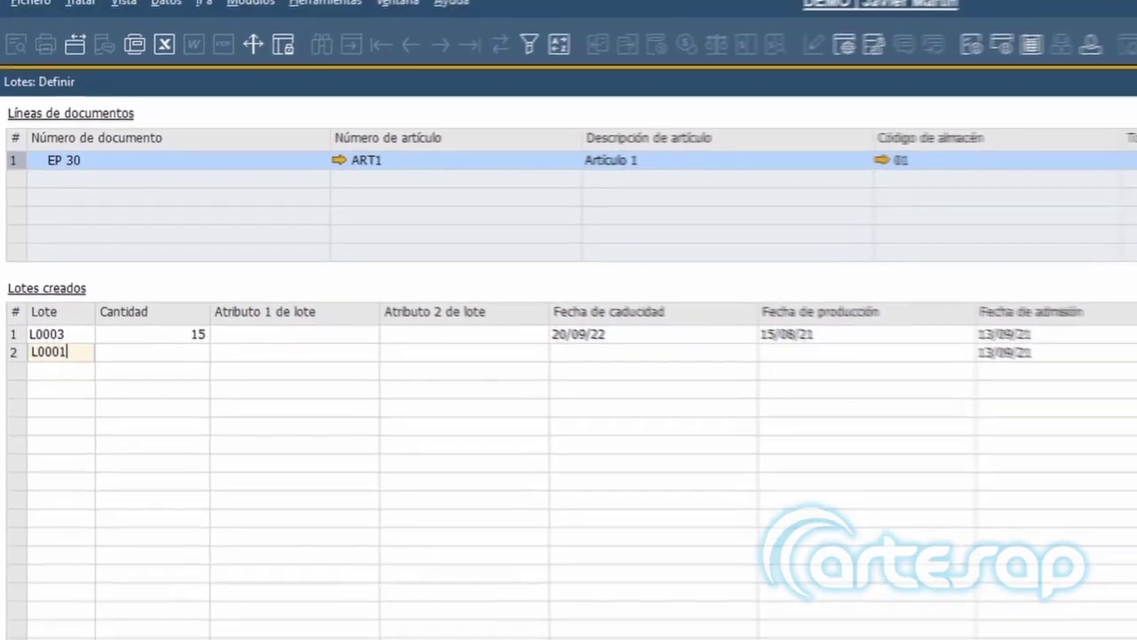
key(Tab)
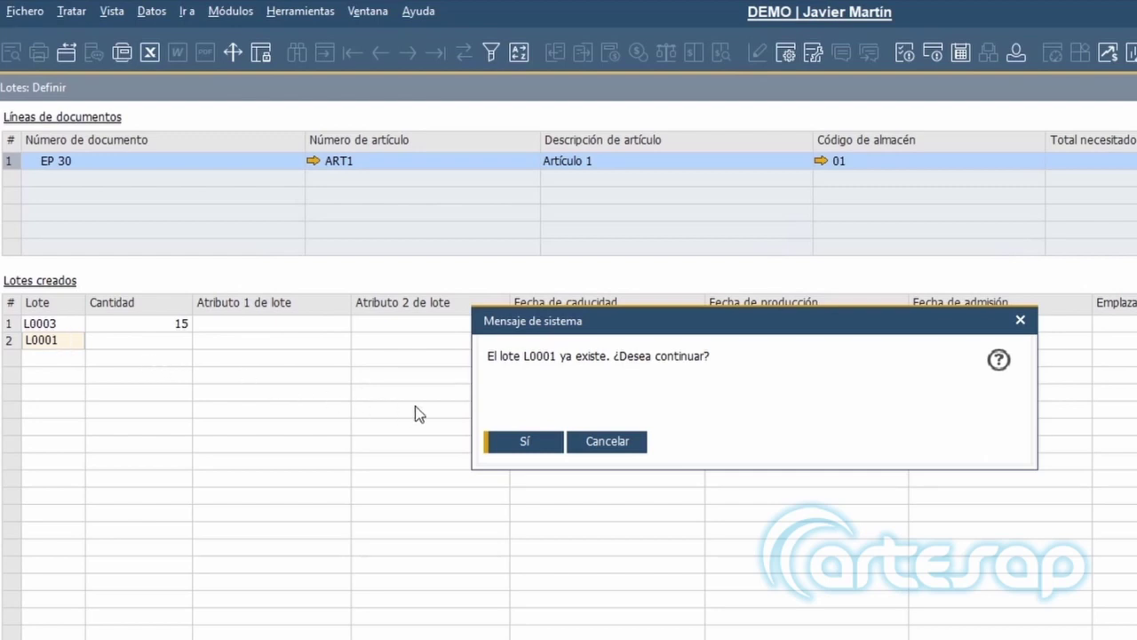
click(523, 441)
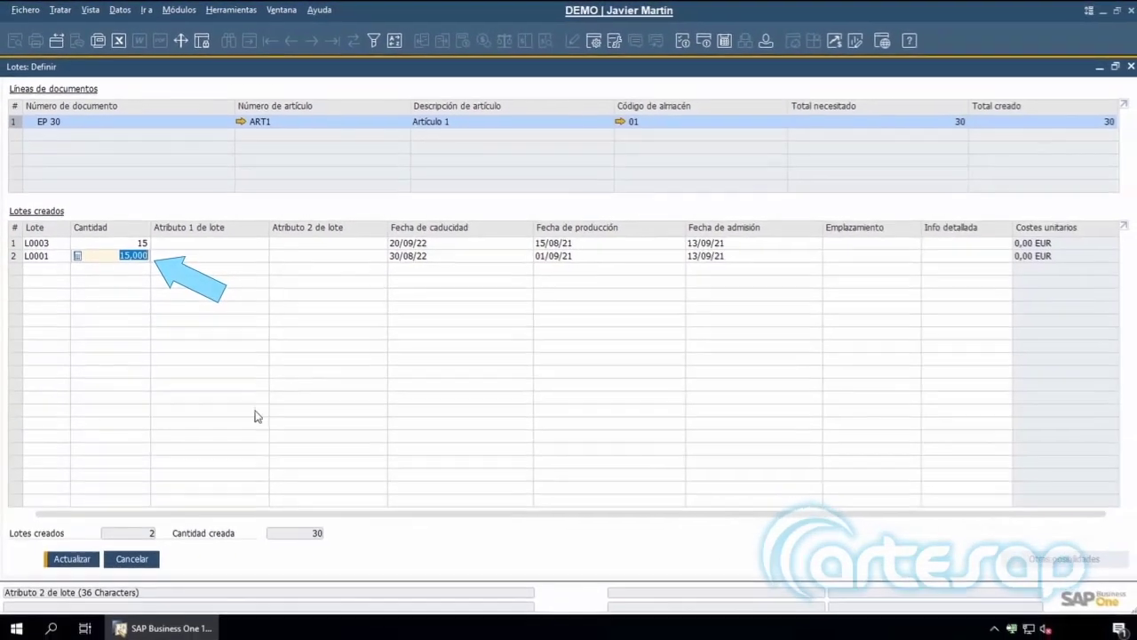
click(85, 559)
click(84, 557)
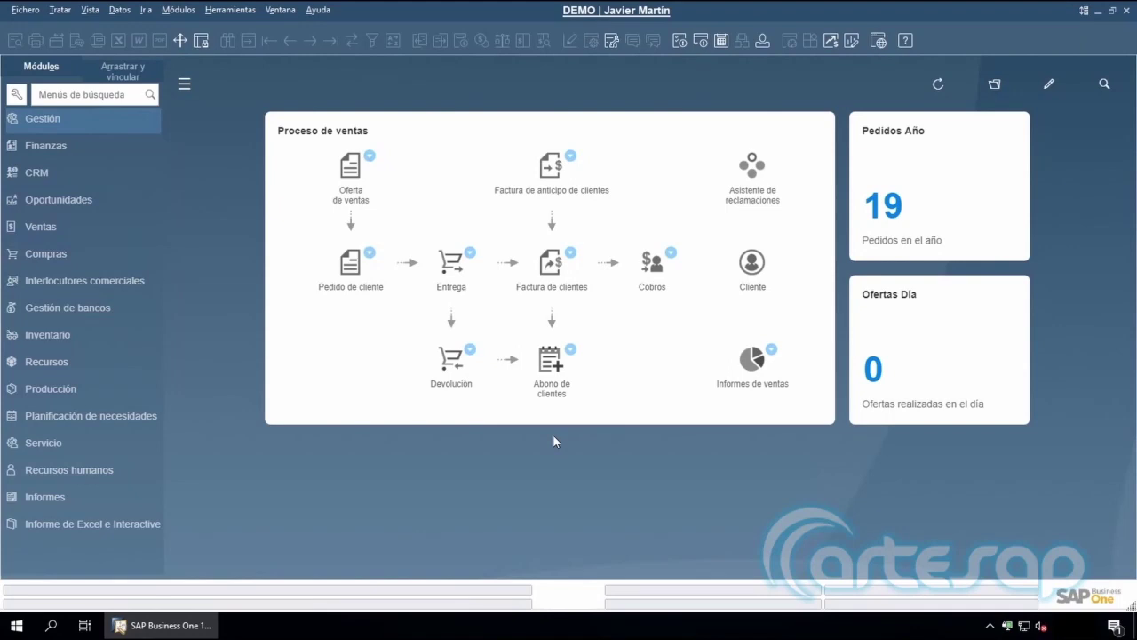
Create a new sales delivery (Entrega) for the customer Cliente1
click(103, 229)
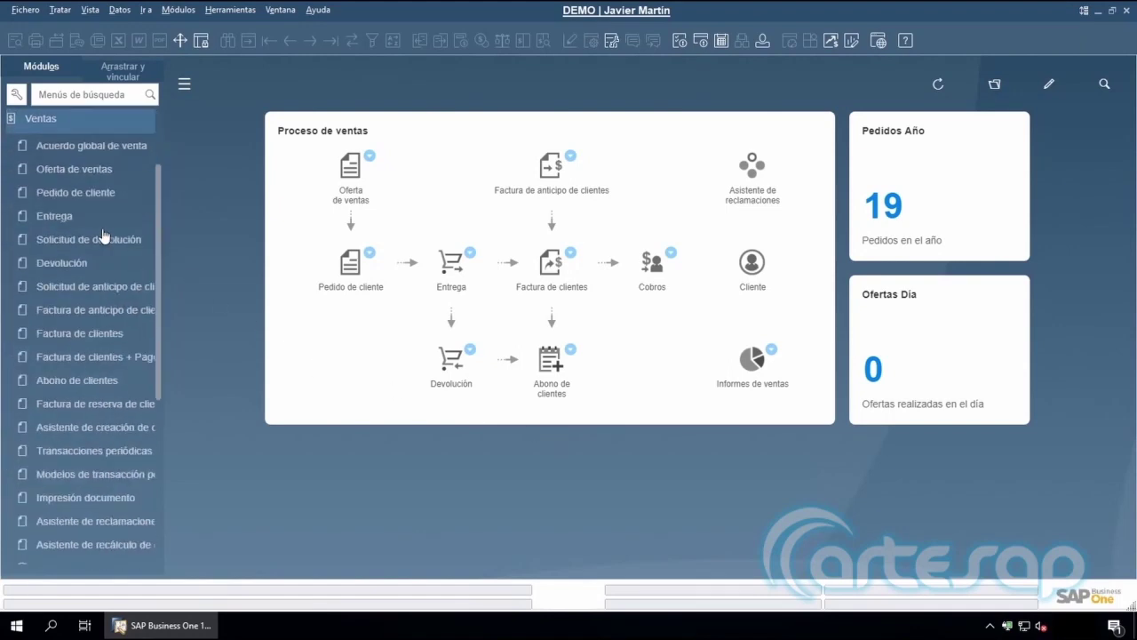
click(92, 217)
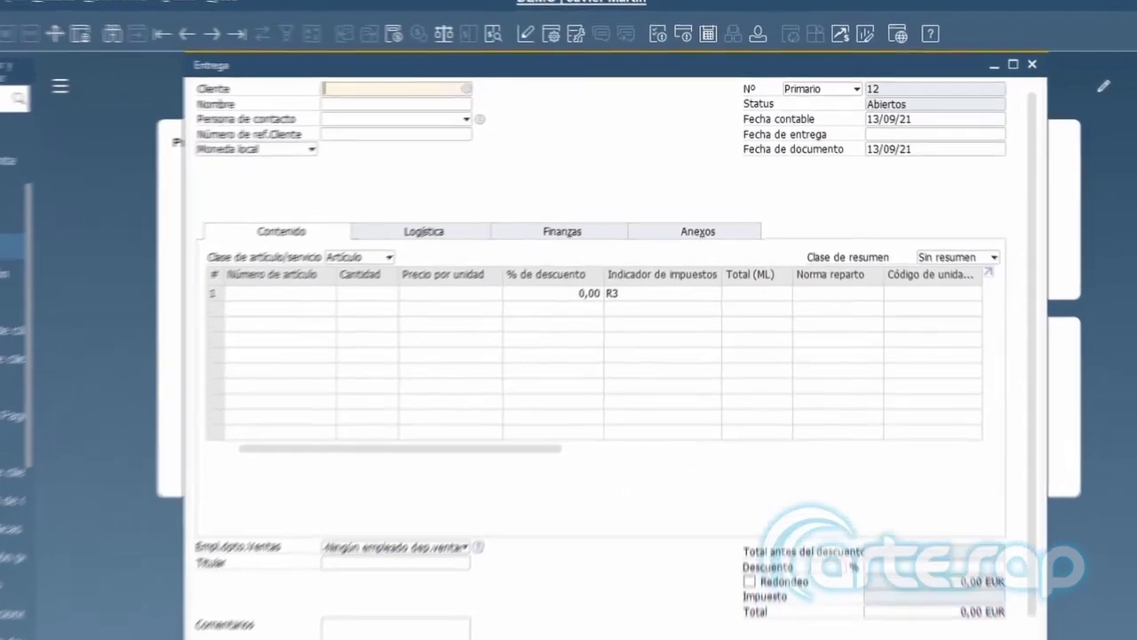
text(C0001)
key(Tab)
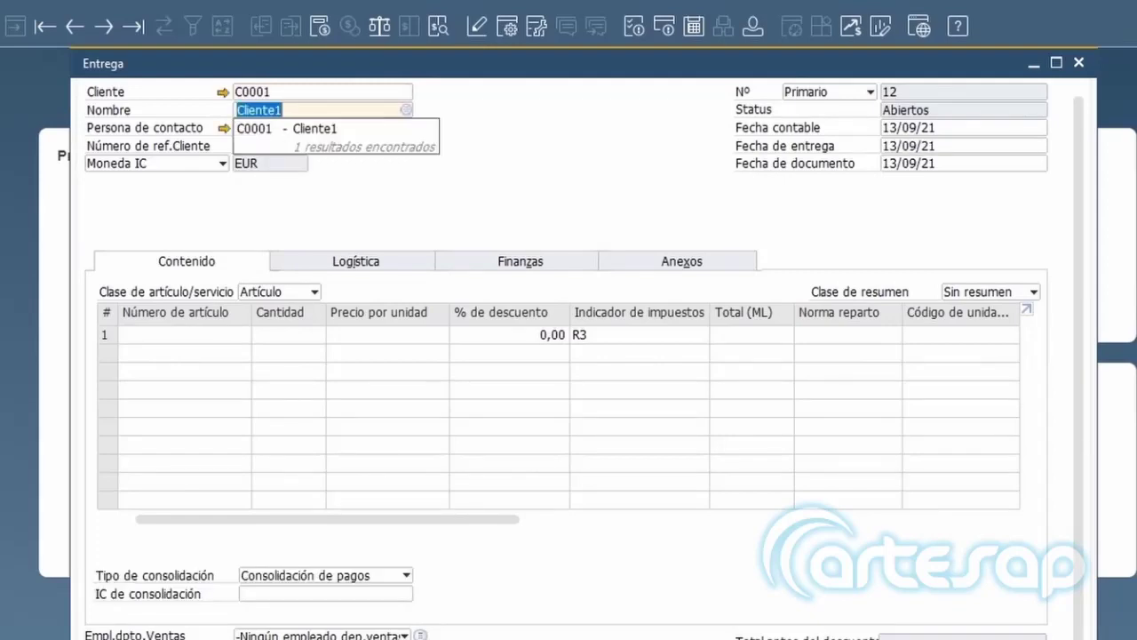
Add item ART1 to the delivery's first line with quantity 20 and unit price 25,68
click(147, 334)
text(art)
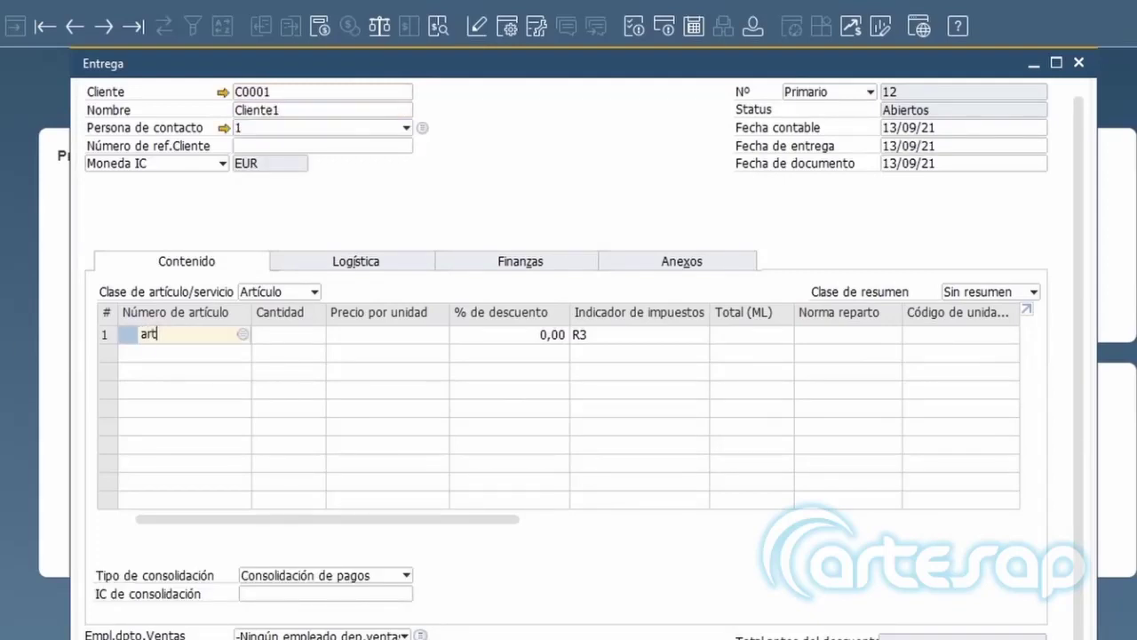
text(1)
key(Tab)
text(2)
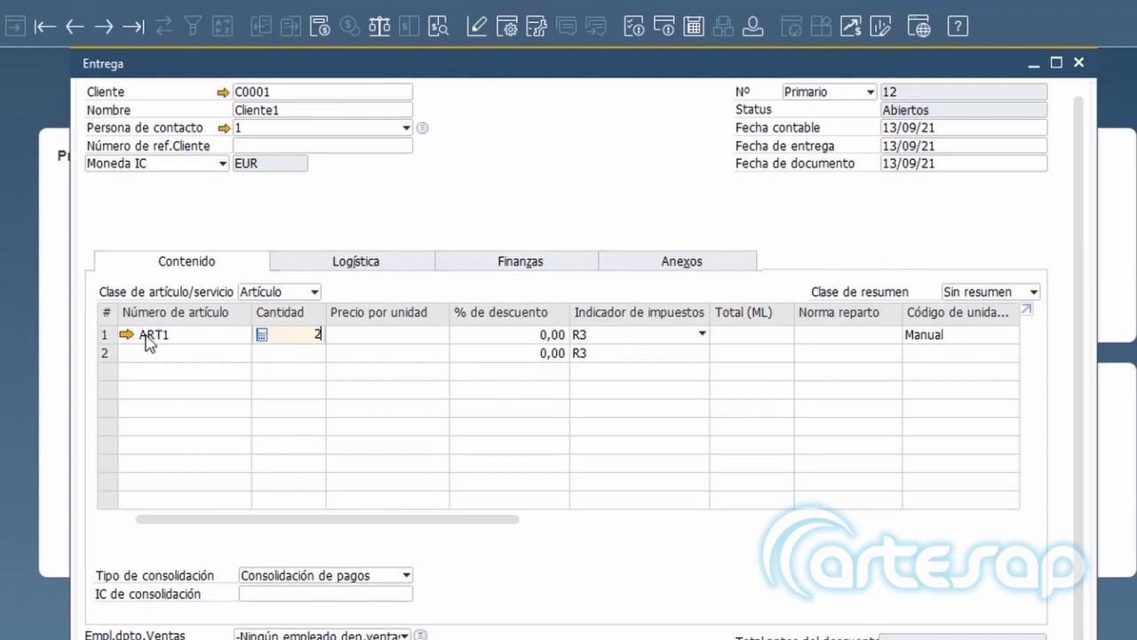
key(Tab)
text(25,68)
key(Tab)
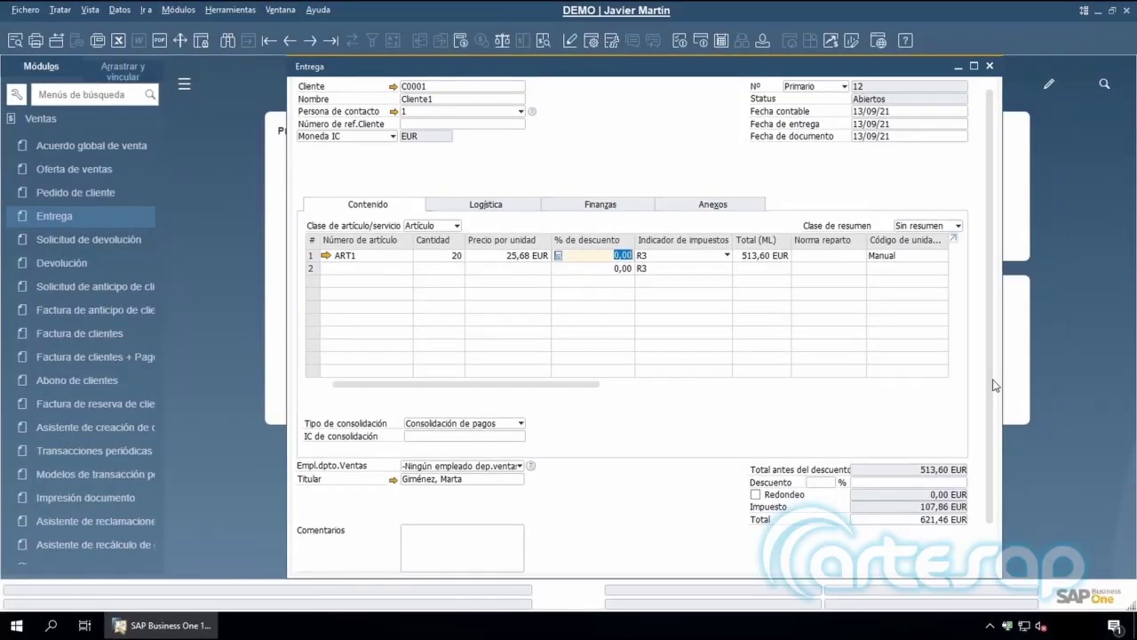
Submit the delivery to open its batch selection and allocate 10 units of ART1 from batch L0001
scroll(994, 384, down, 2)
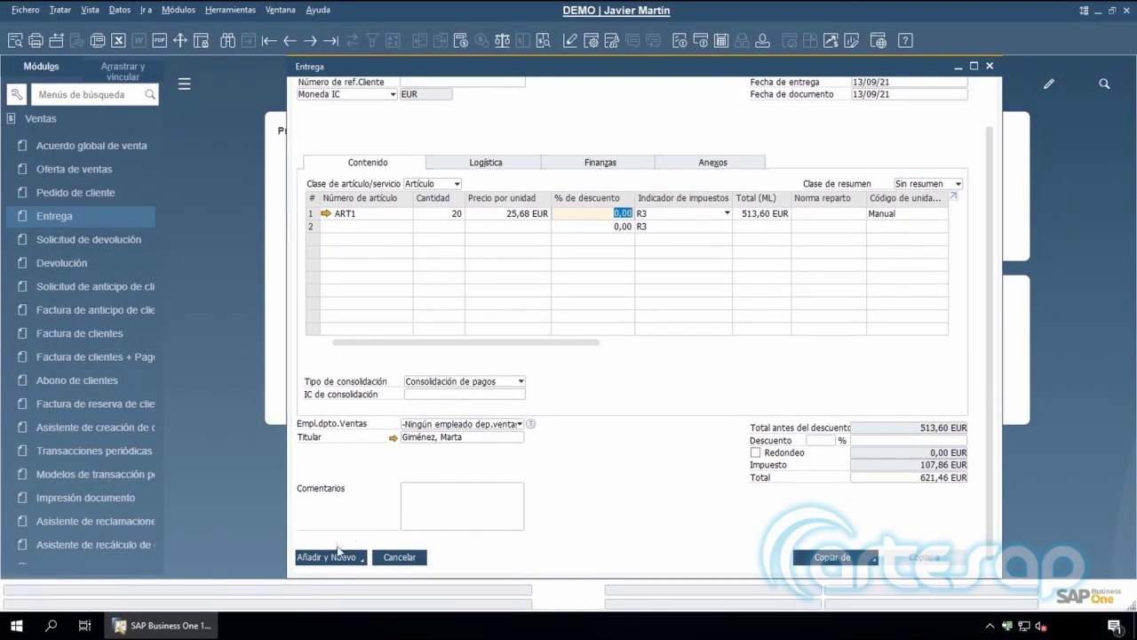
click(334, 557)
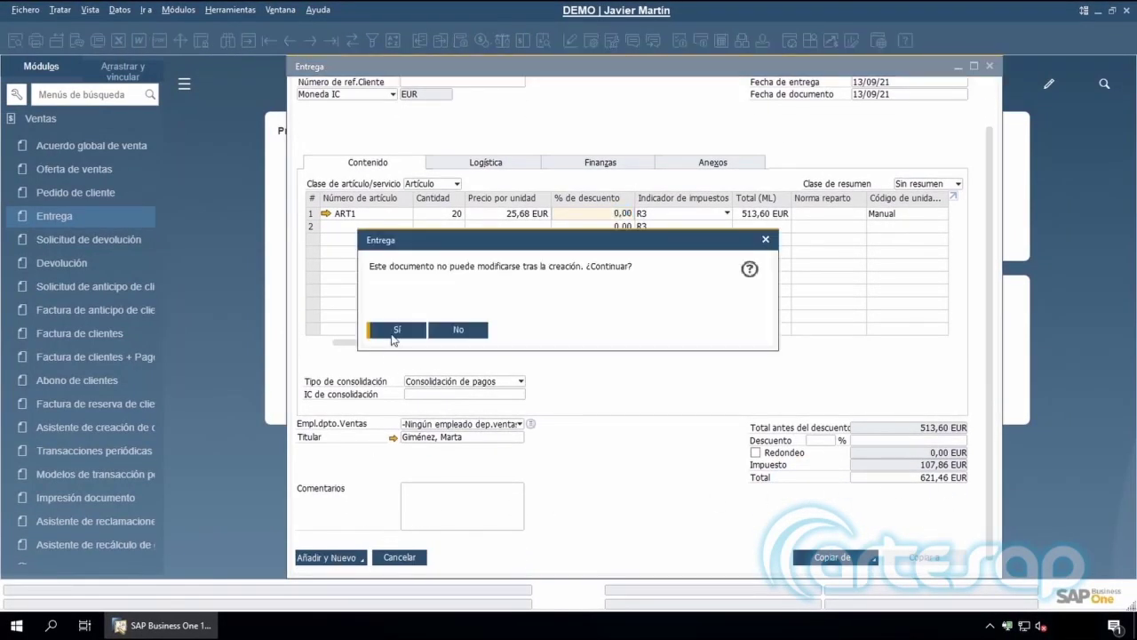
click(392, 335)
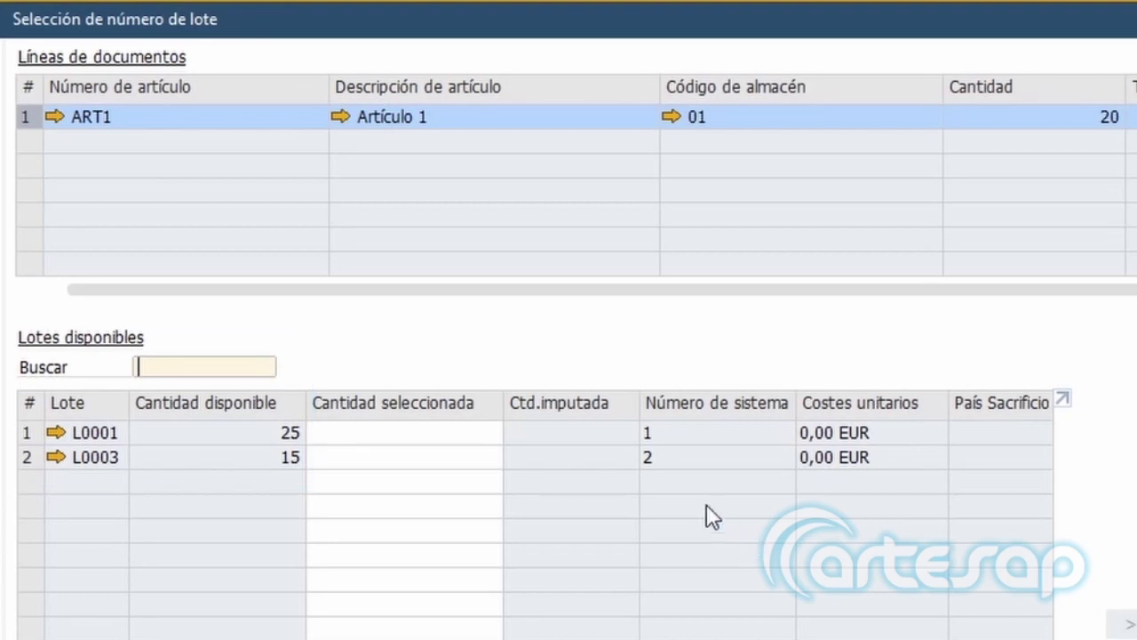
click(483, 437)
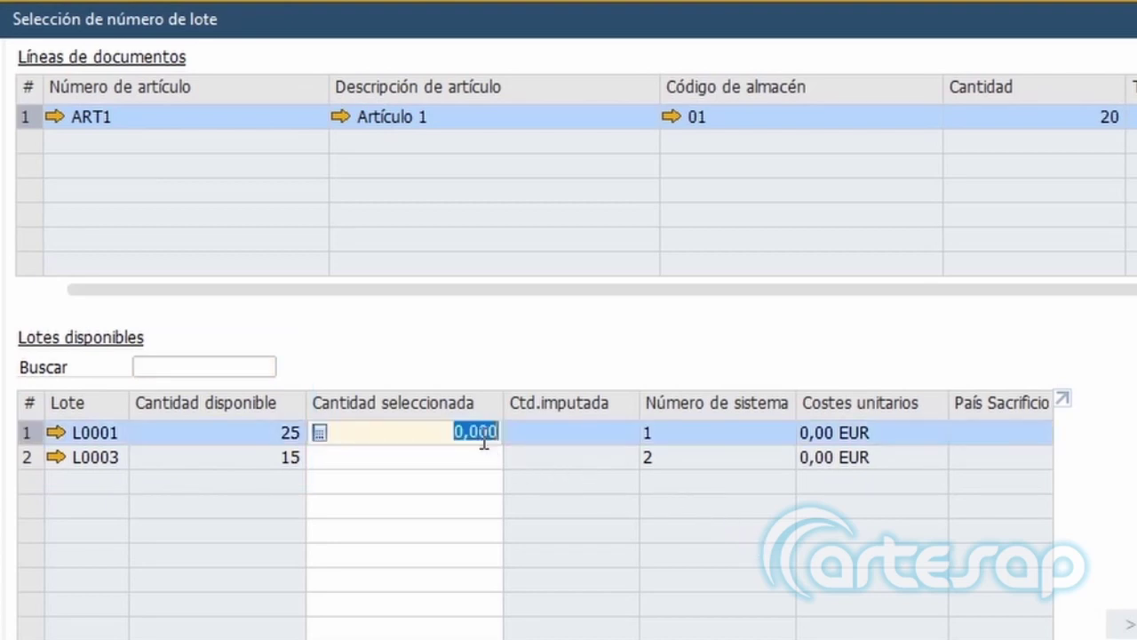
text(10)
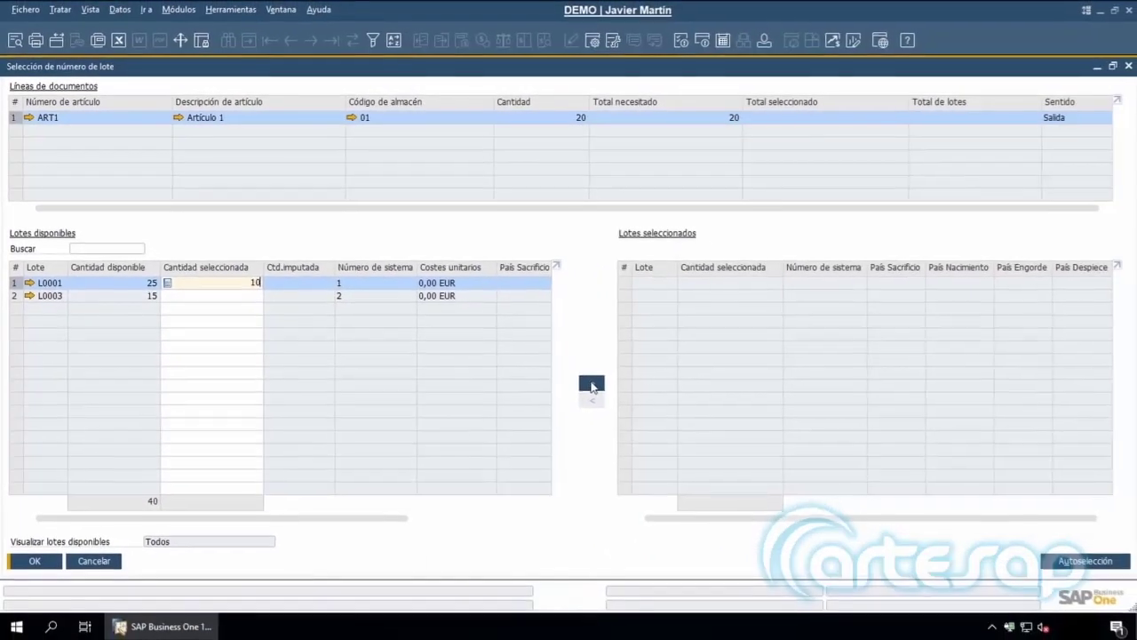
click(877, 513)
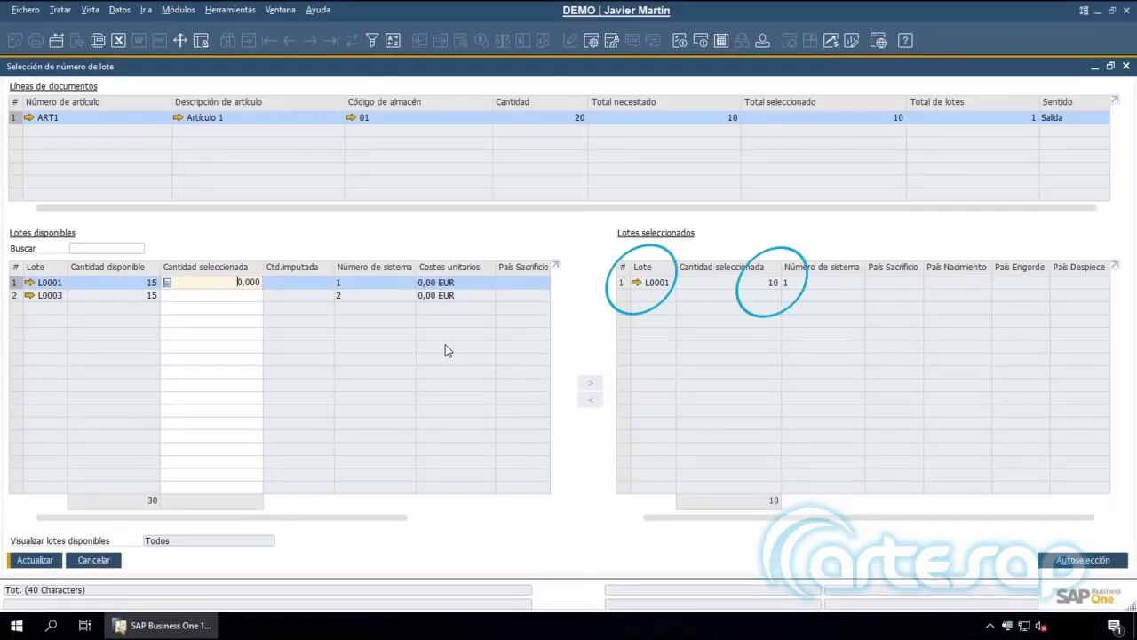
Allocate the other 10 units of ART1 from batch L0003
click(222, 295)
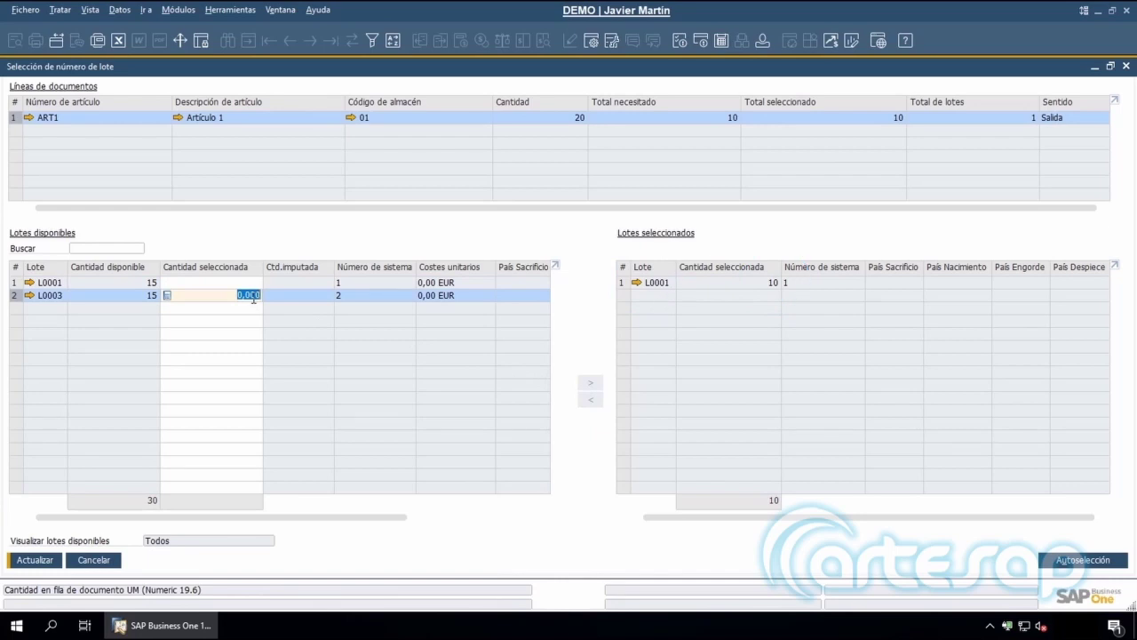
text(10)
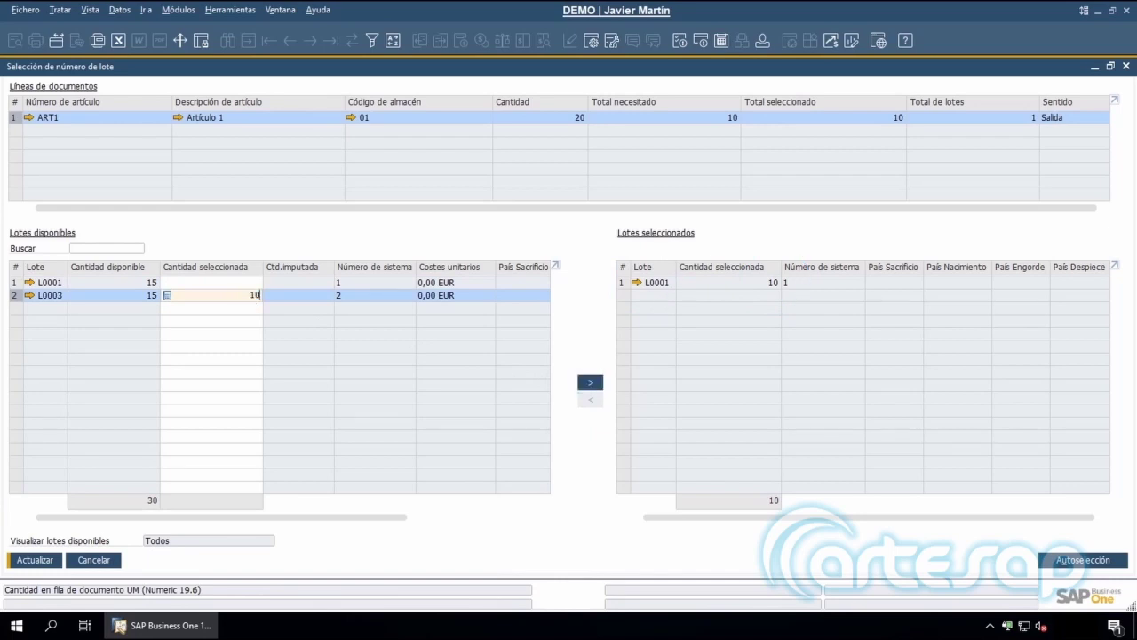
click(589, 383)
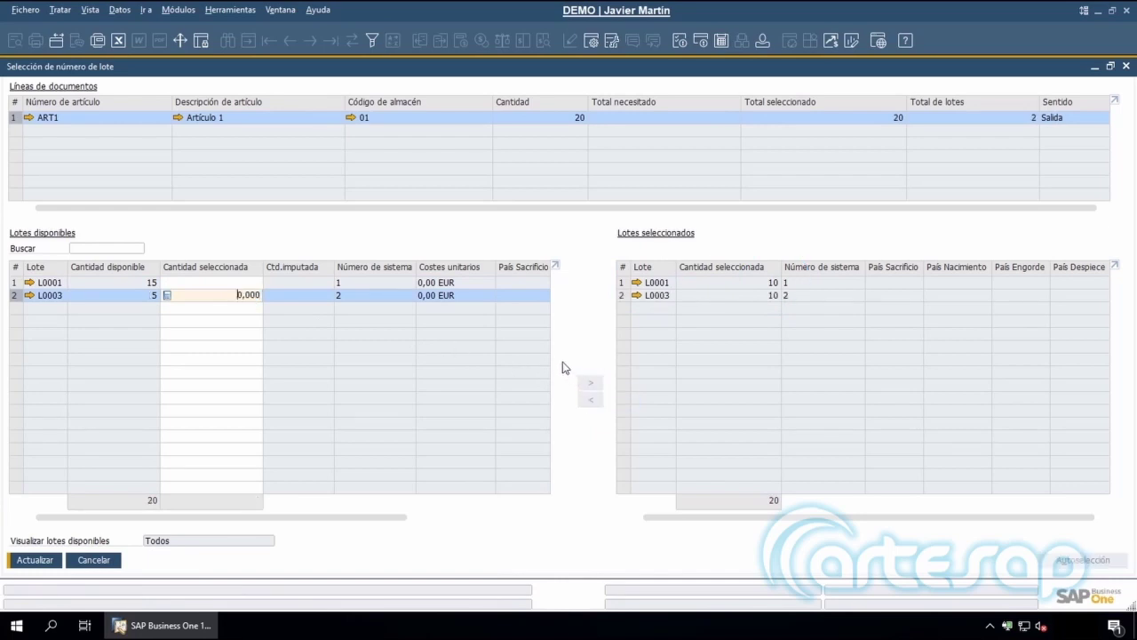
Save and close the batch selection, then add the delivery and confirm its creation
click(36, 560)
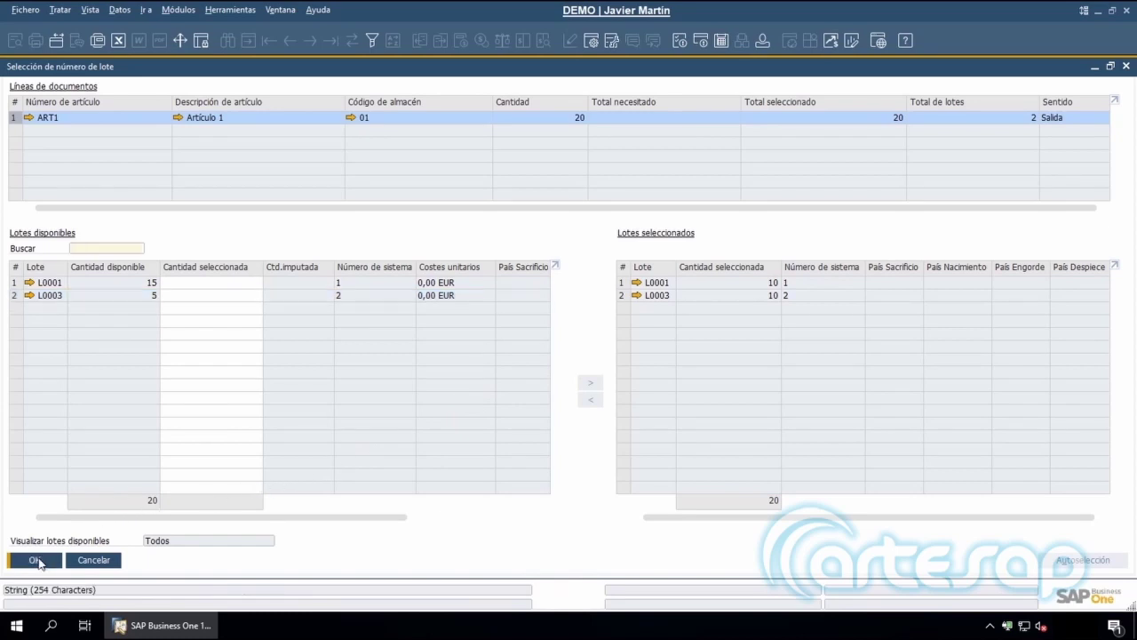
click(35, 560)
click(316, 558)
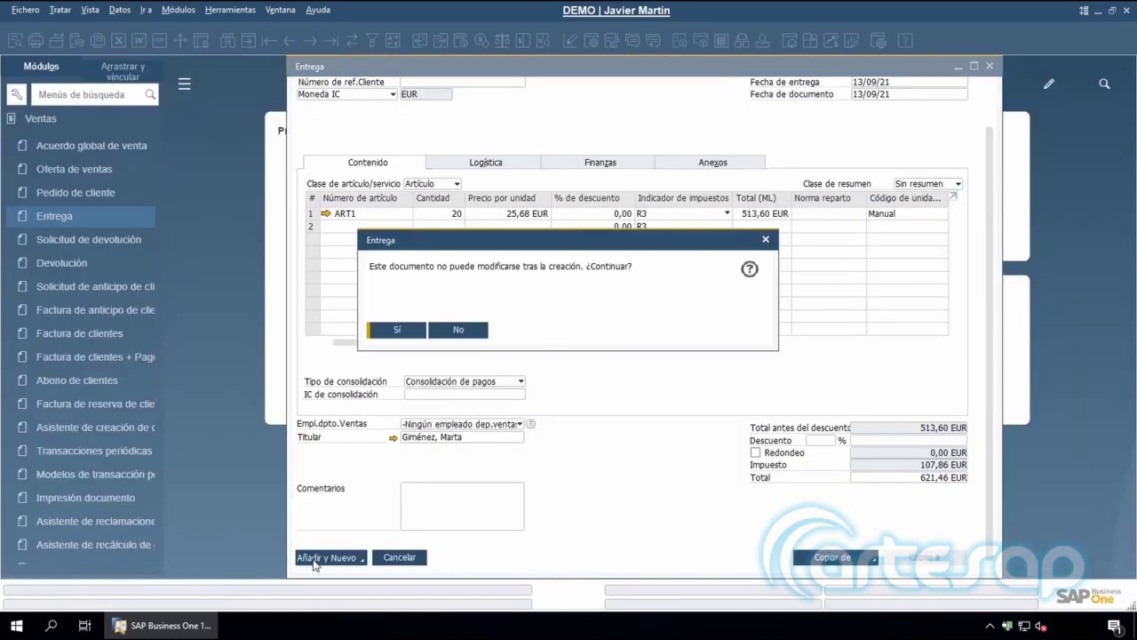
click(399, 329)
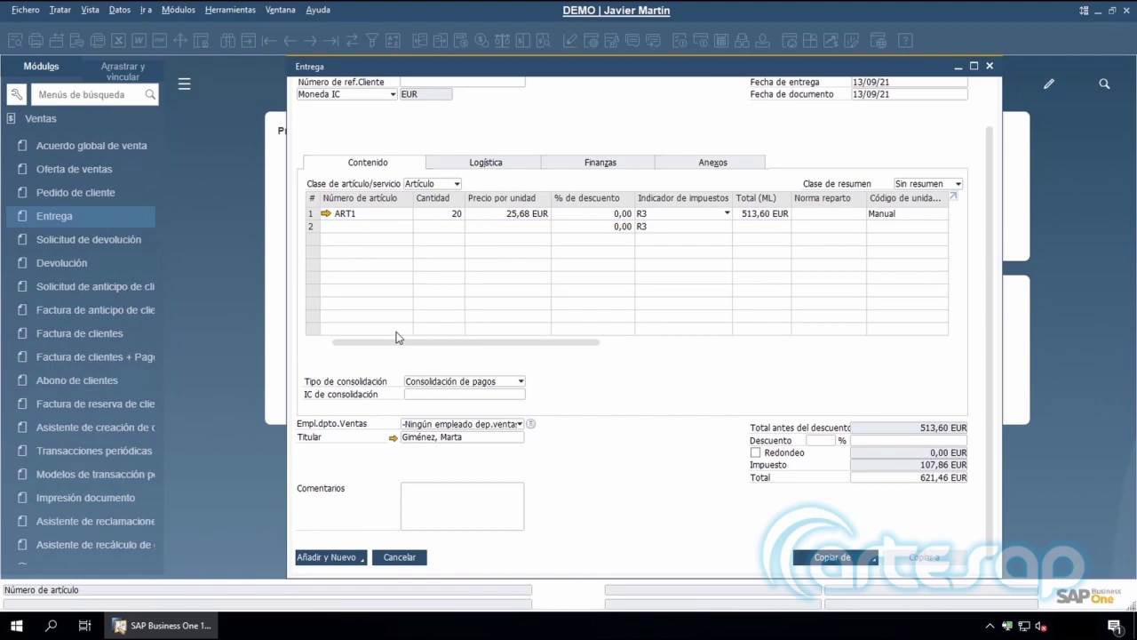